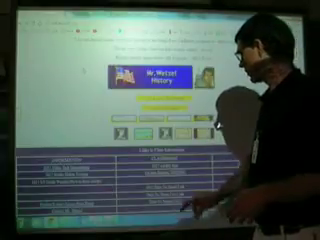
# Step: Follow the class site's links page and a class page through to the day's spiral sheet instructions
pyautogui.click(178, 190)
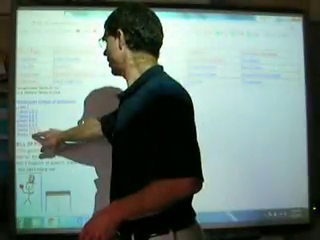
pyautogui.click(38, 125)
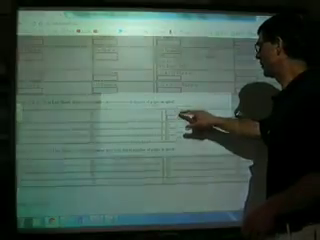
pyautogui.click(185, 122)
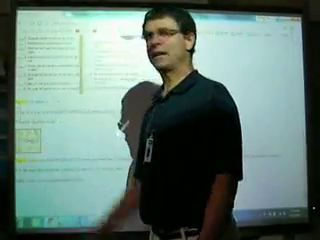
# Step: Enlarge the civics journal's hand-drawn diagram full-screen, then return to the journal document
pyautogui.click(40, 150)
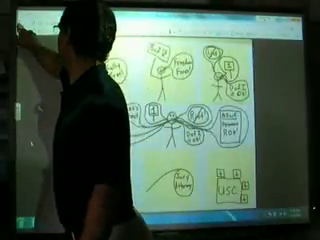
pyautogui.click(30, 40)
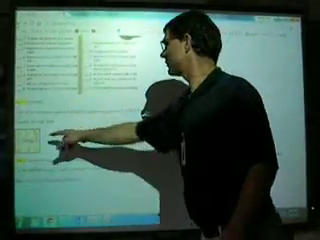